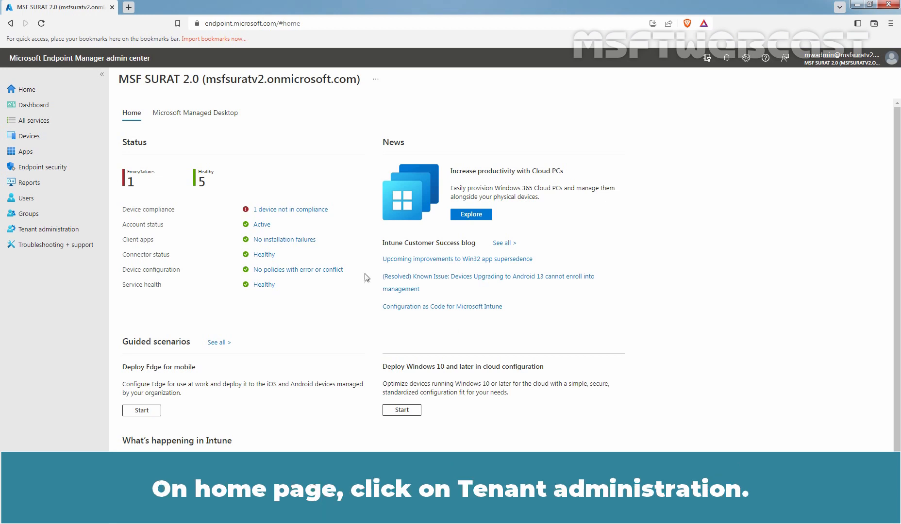
Check the Remote Help settings under Tenant administration
{"action": "left_click", "coordinate": [61, 232]}
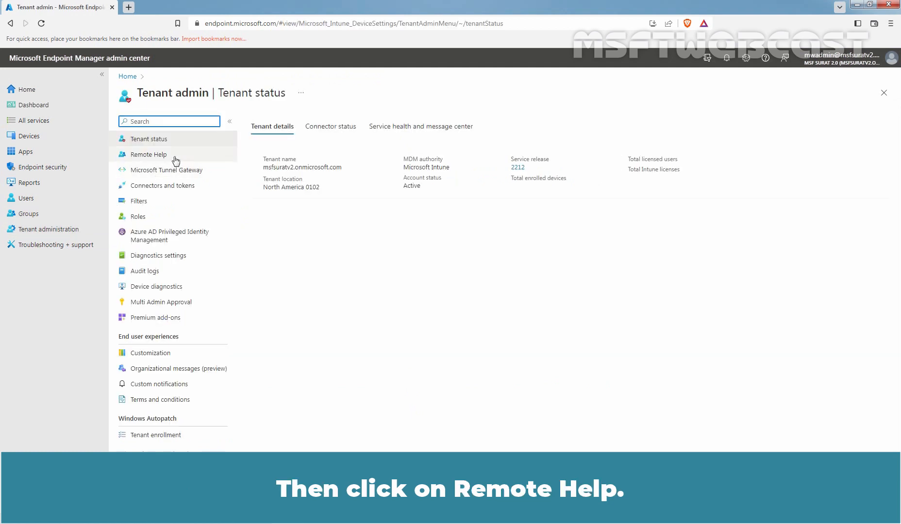
{"action": "left_click", "coordinate": [170, 157]}
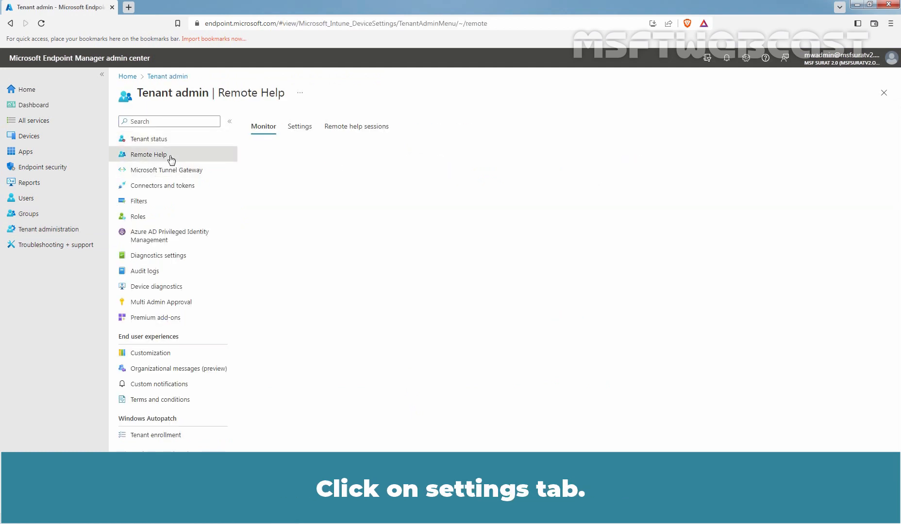
{"action": "left_click", "coordinate": [300, 171]}
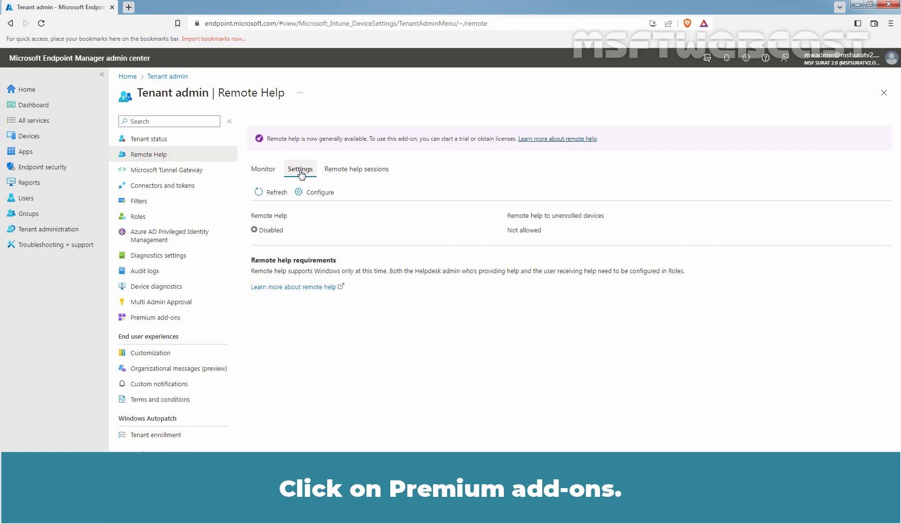
View the Remote Help premium add-on details and go to its purchase page in the Microsoft 365 admin center
{"action": "left_click", "coordinate": [150, 319]}
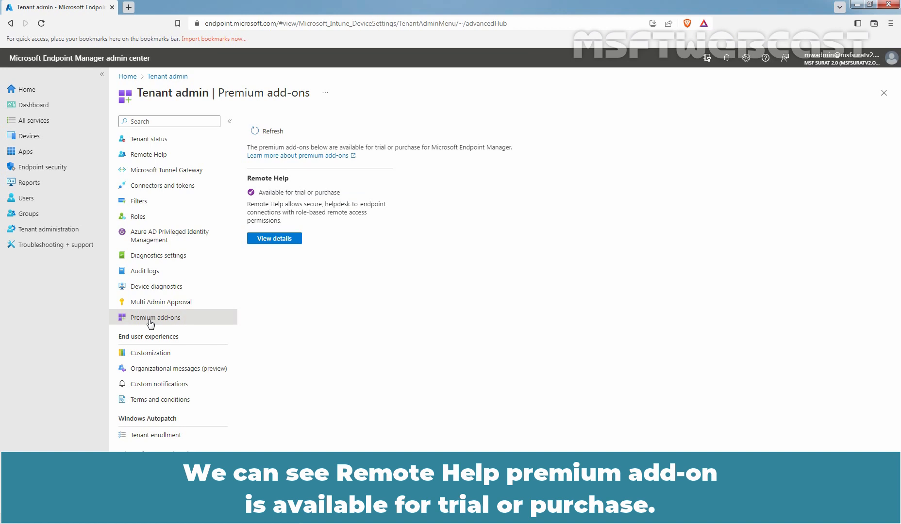
{"action": "left_click", "coordinate": [275, 238]}
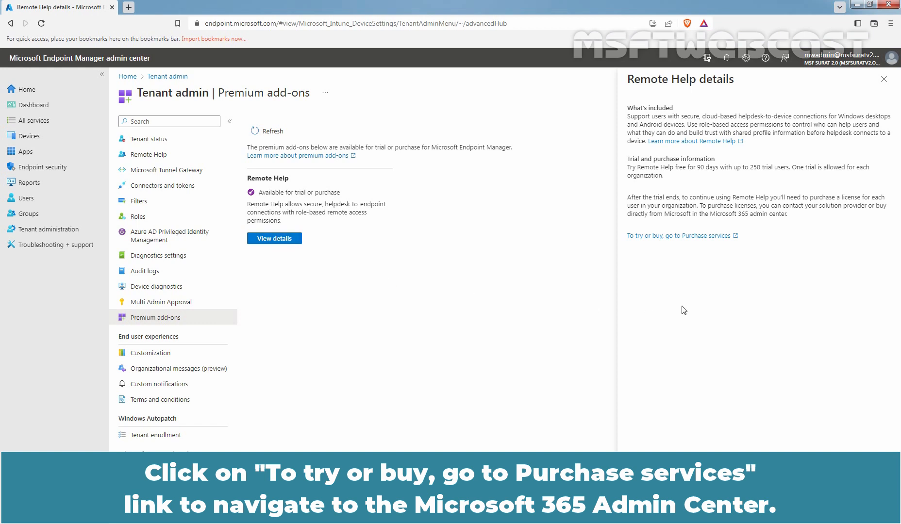
{"action": "left_click", "coordinate": [669, 237]}
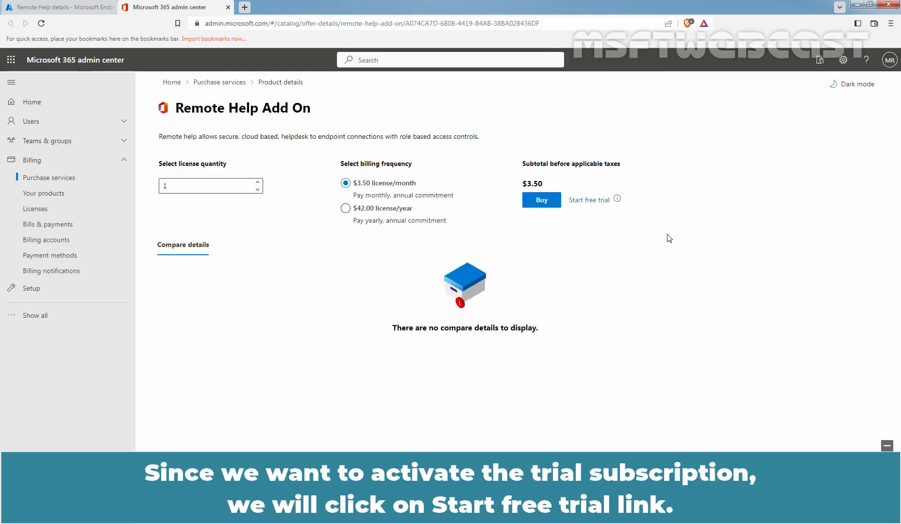
Order the free 90-day Remote Help Add On trial and view the organization's purchased products
{"action": "left_click", "coordinate": [574, 203]}
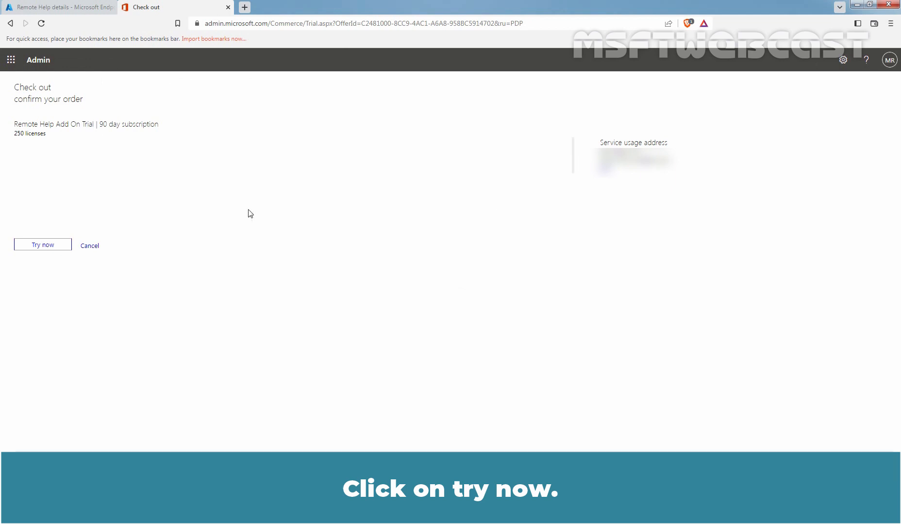
{"action": "left_click", "coordinate": [38, 247]}
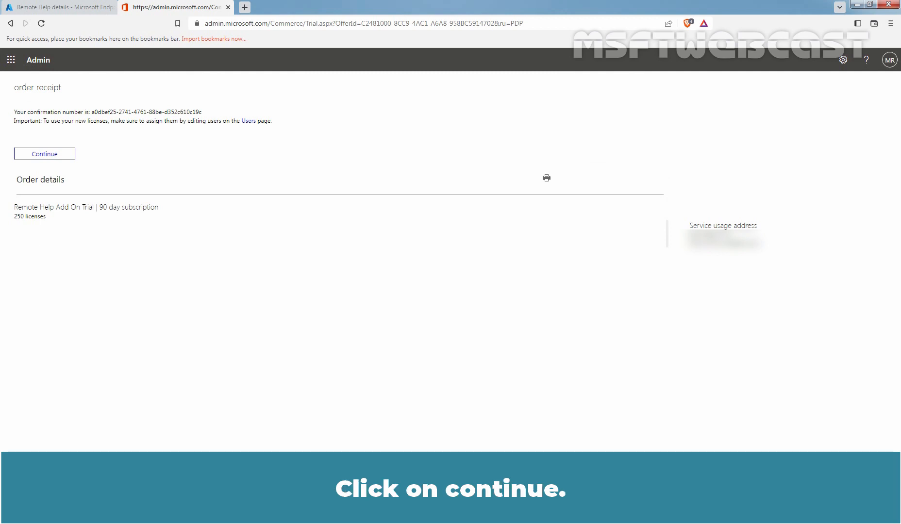
{"action": "left_click", "coordinate": [43, 155]}
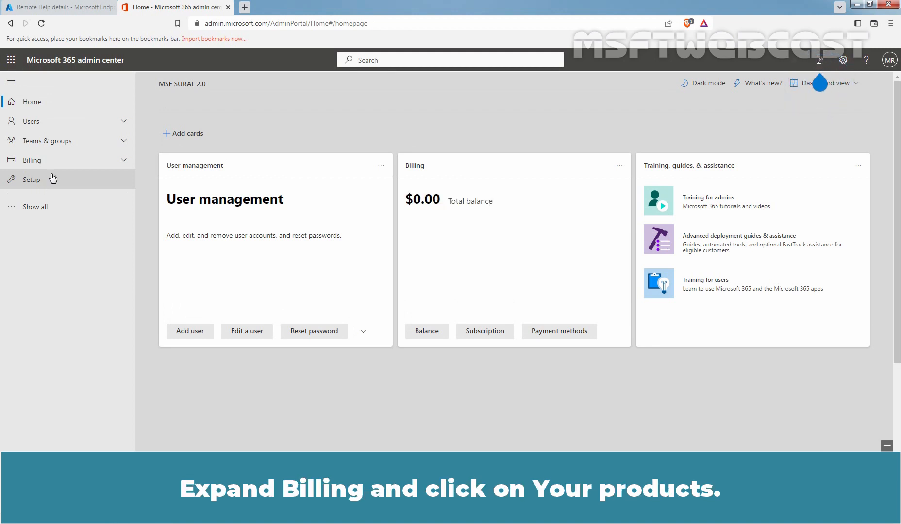
{"action": "left_click", "coordinate": [53, 165]}
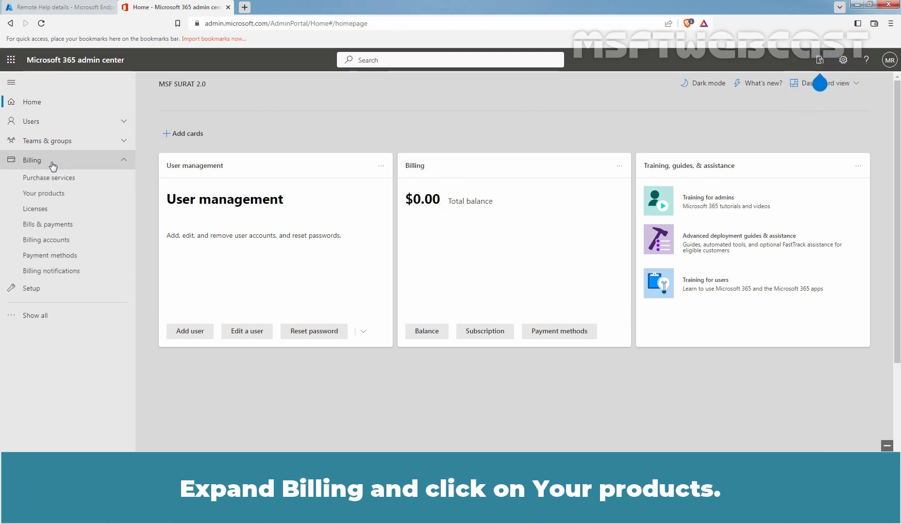
{"action": "left_click", "coordinate": [53, 199]}
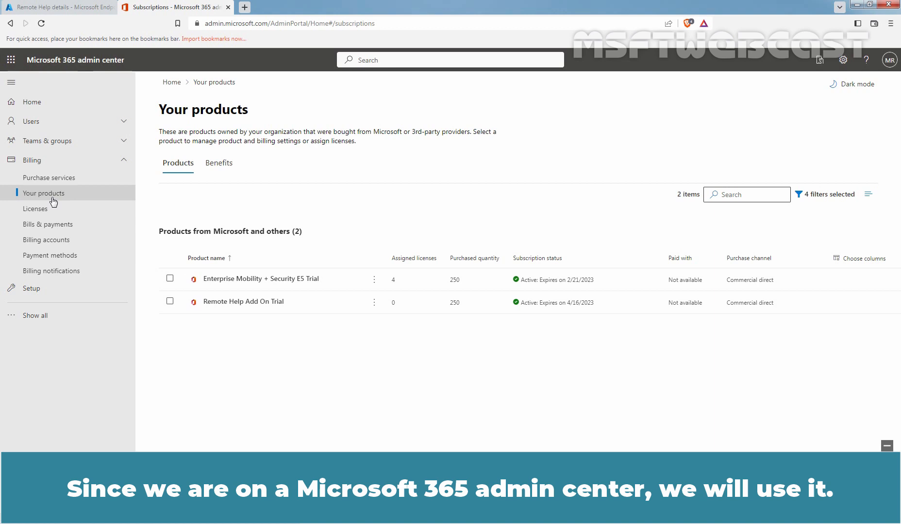
Assign the Remote Help Add On license to the active user Test User1 and save the change
{"action": "left_click", "coordinate": [42, 124]}
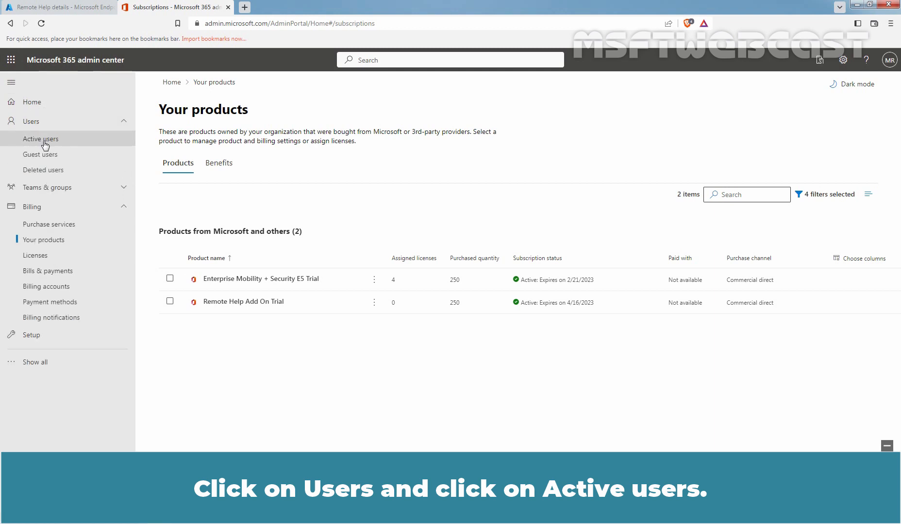
{"action": "left_click", "coordinate": [44, 144]}
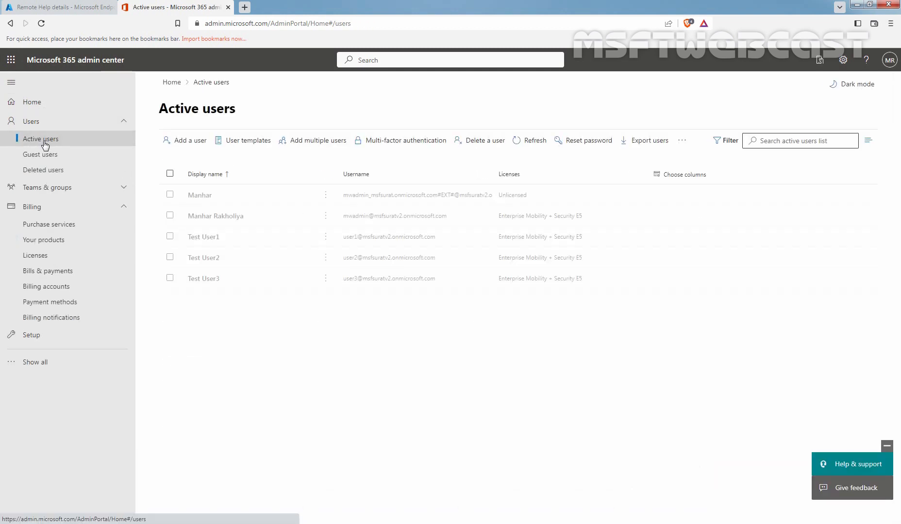
{"action": "left_click", "coordinate": [207, 239]}
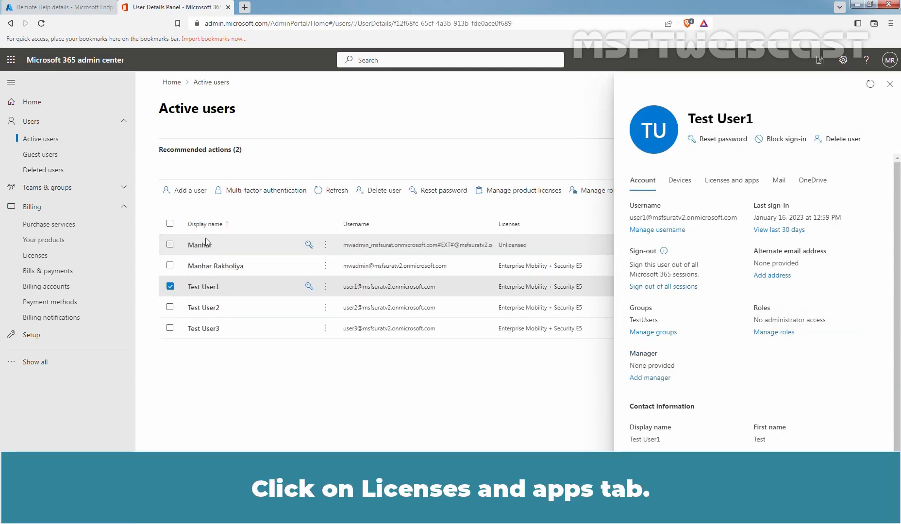
{"action": "left_click", "coordinate": [735, 186]}
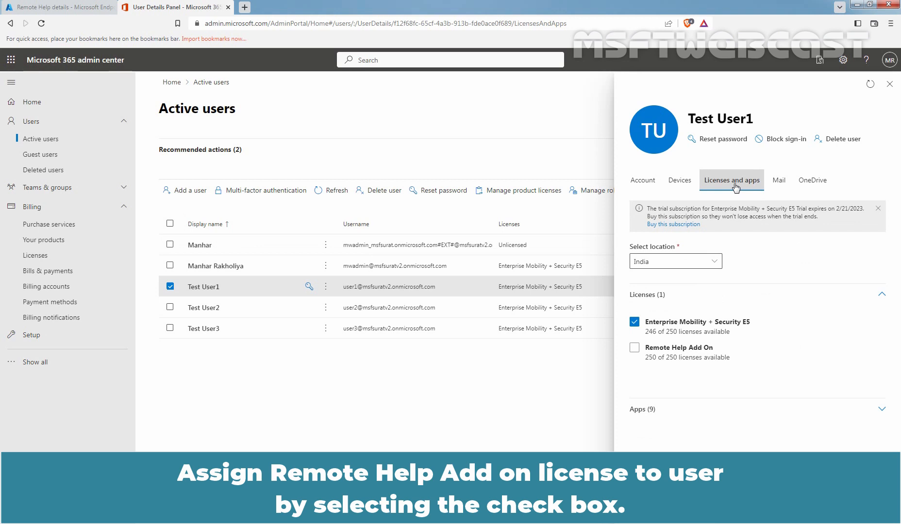
{"action": "left_click", "coordinate": [634, 348]}
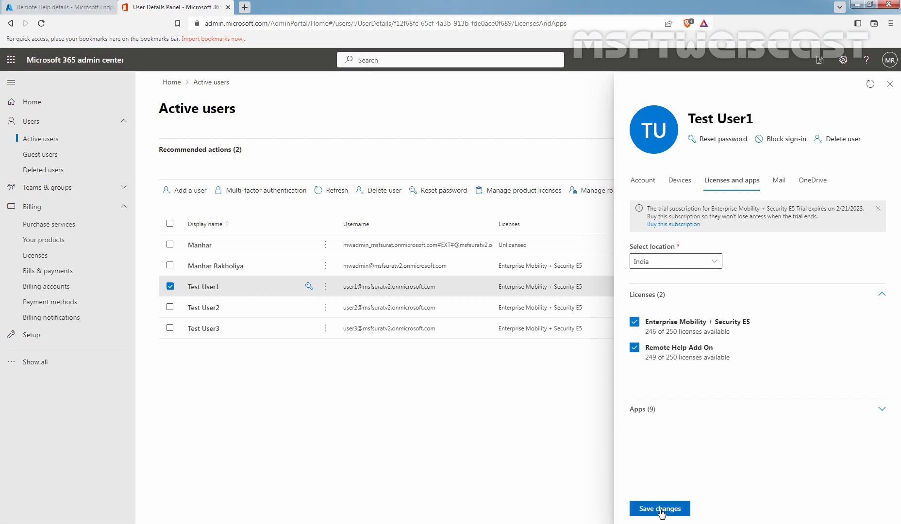
{"action": "left_click", "coordinate": [661, 510]}
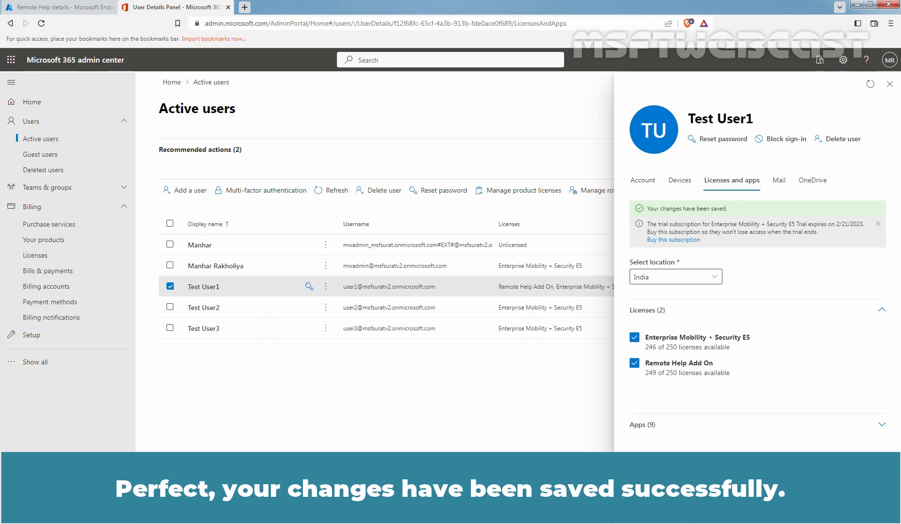
{"action": "left_click", "coordinate": [889, 84]}
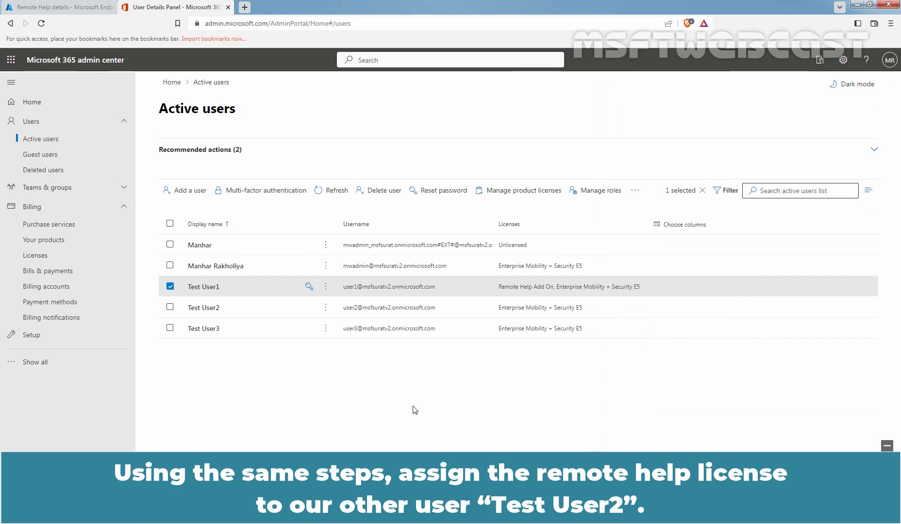
Assign the Remote Help Add On license to Test User2 and save the change
{"action": "left_click", "coordinate": [200, 308]}
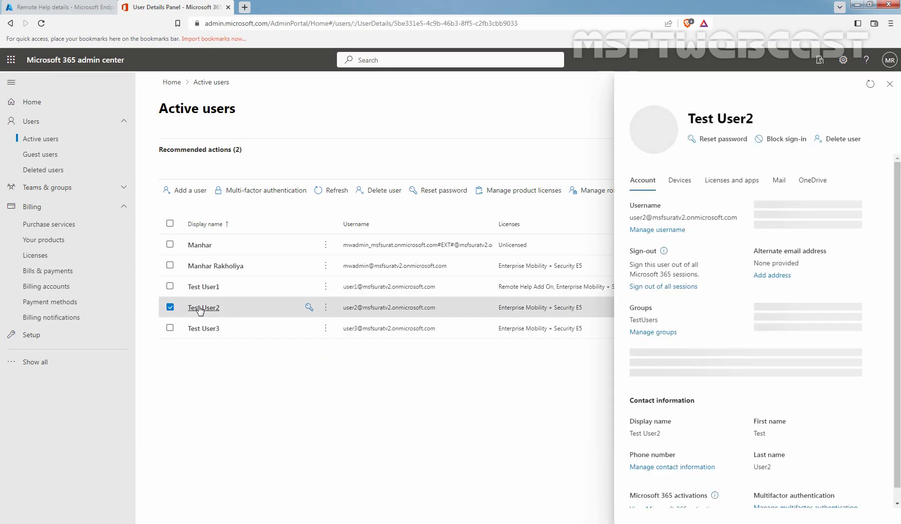
{"action": "left_click", "coordinate": [733, 182]}
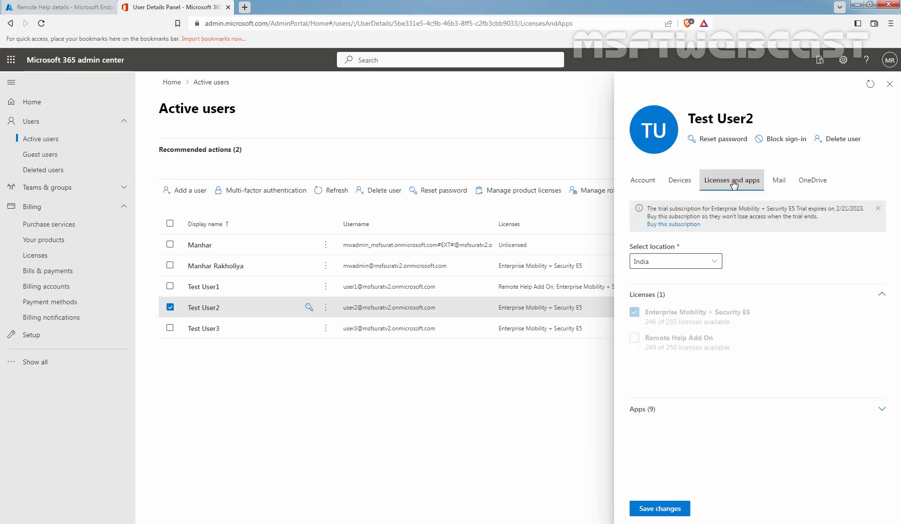
{"action": "left_click", "coordinate": [636, 349]}
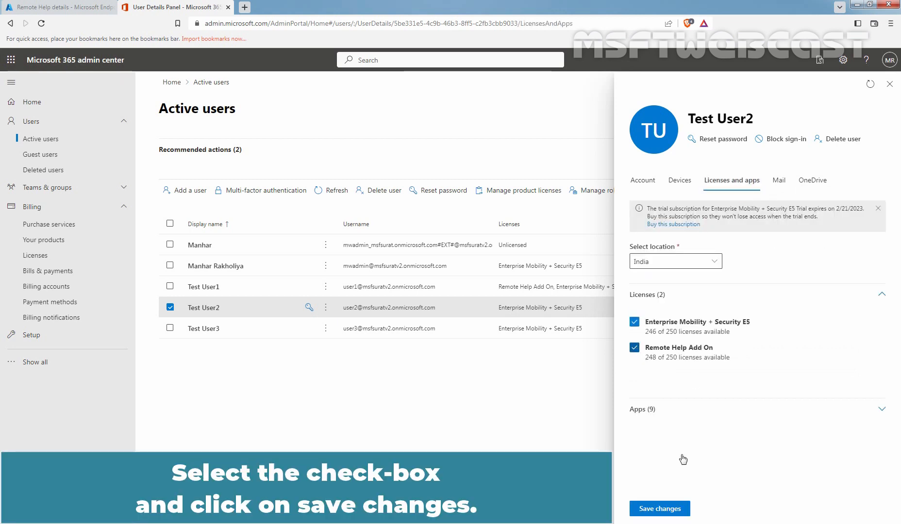
{"action": "left_click", "coordinate": [658, 510]}
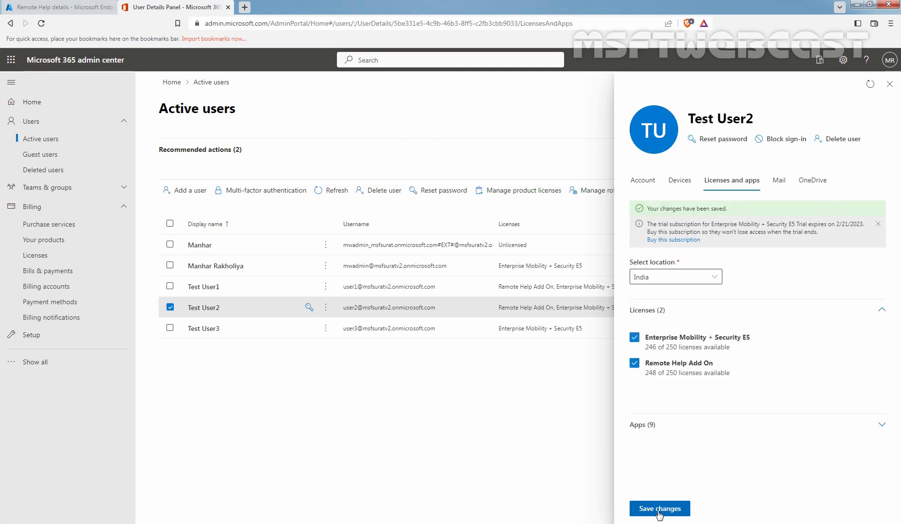
{"action": "left_click", "coordinate": [890, 84]}
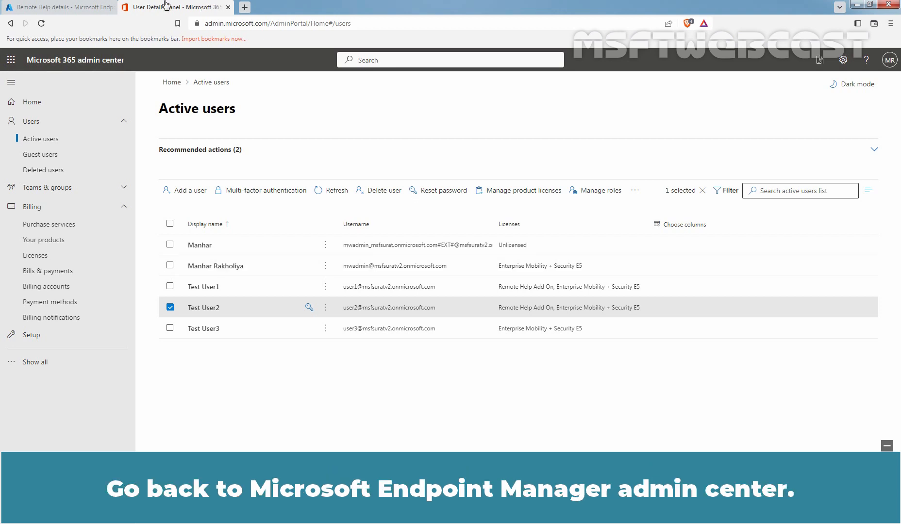
Switch back to the Microsoft Endpoint Manager admin center and set Enable remote help to Enabled in the tenant's Remote Help settings
{"action": "left_click", "coordinate": [94, 6]}
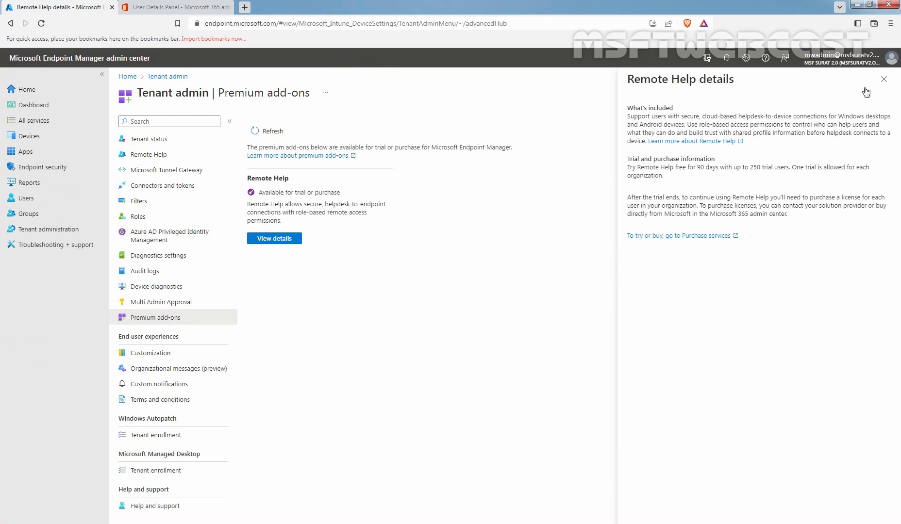
{"action": "left_click", "coordinate": [883, 79]}
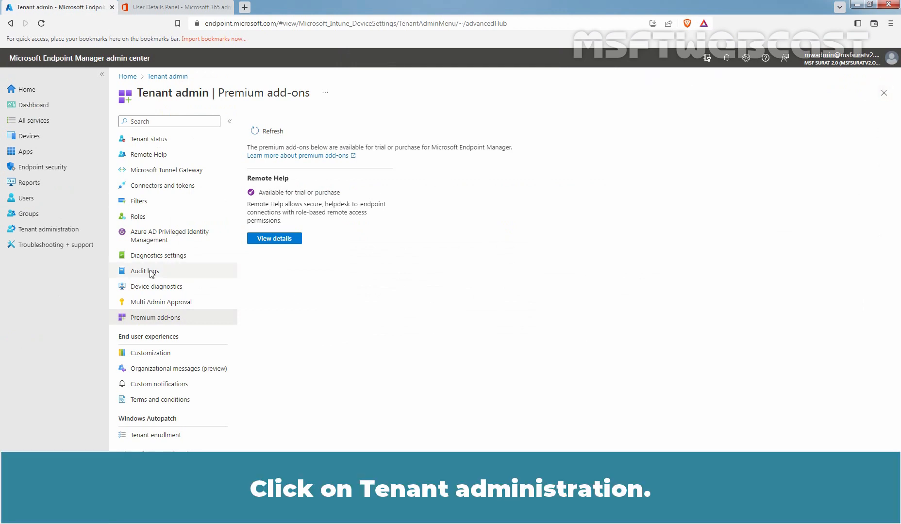
{"action": "left_click", "coordinate": [45, 232]}
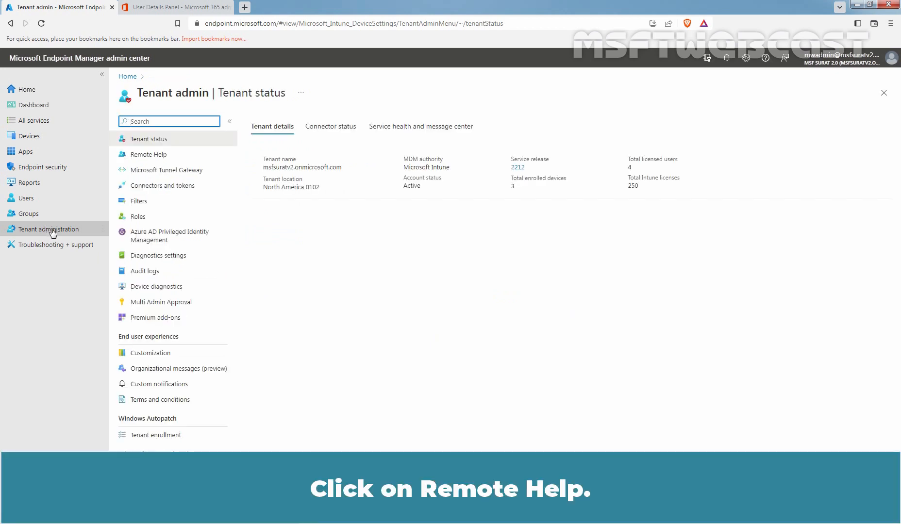
{"action": "left_click", "coordinate": [160, 155]}
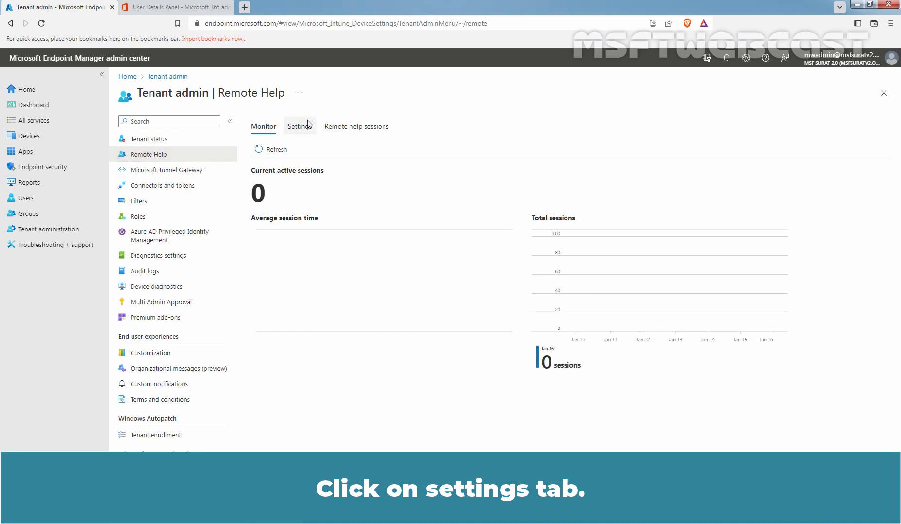
{"action": "left_click", "coordinate": [299, 127]}
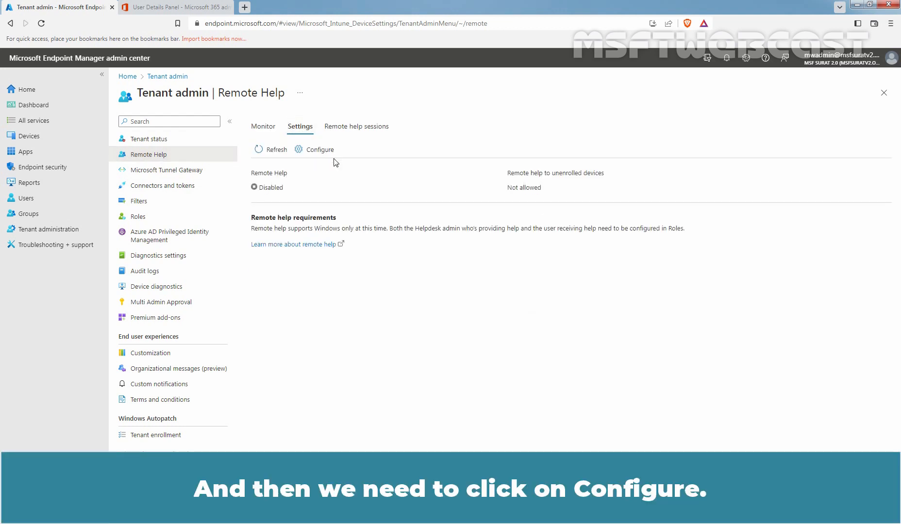
{"action": "left_click", "coordinate": [320, 153]}
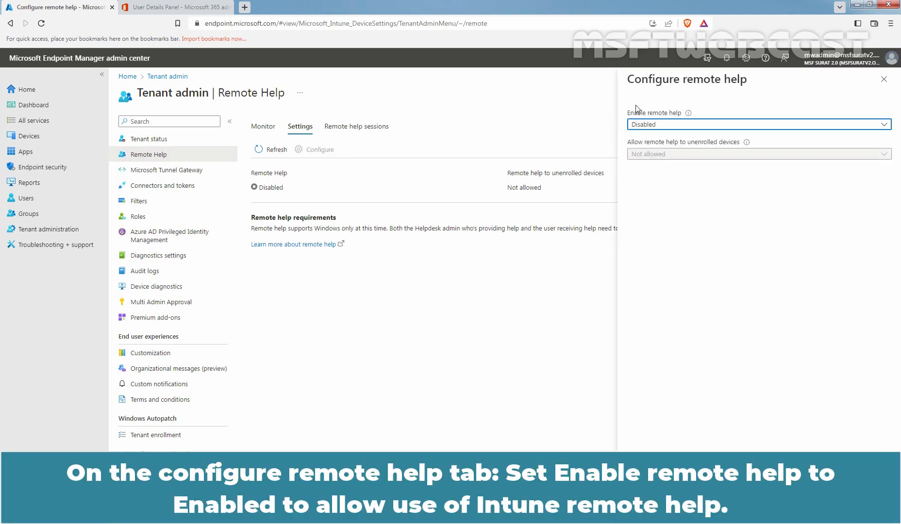
{"action": "left_click", "coordinate": [653, 126]}
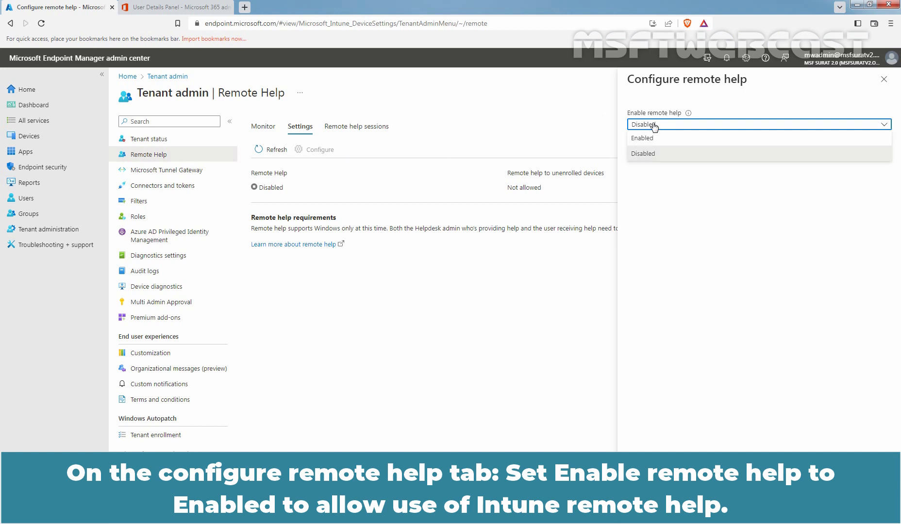
{"action": "left_click", "coordinate": [651, 138]}
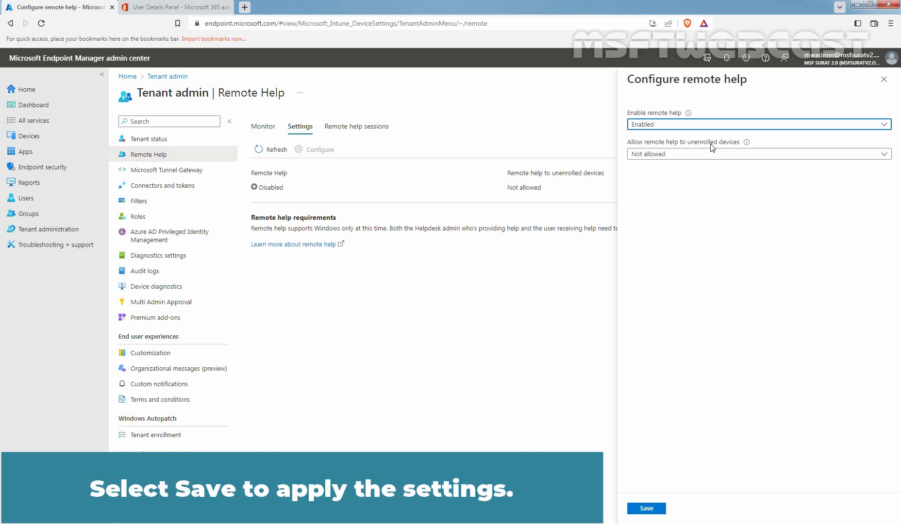
{"action": "left_click", "coordinate": [649, 514]}
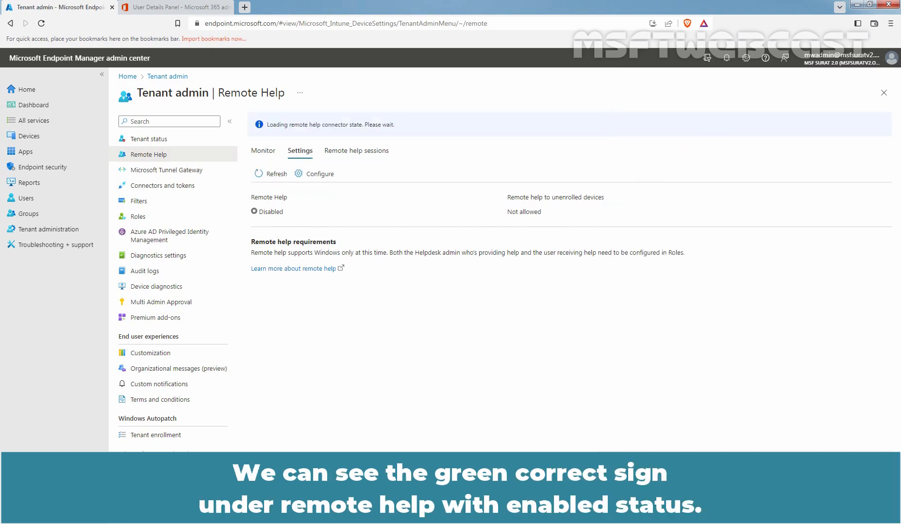